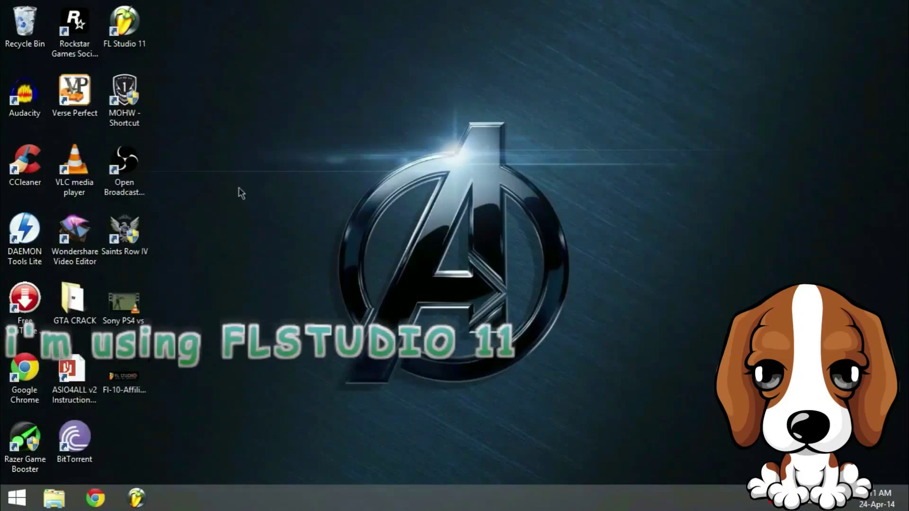
Launch FL Studio 11 from its taskbar icon
left_click(137, 496)
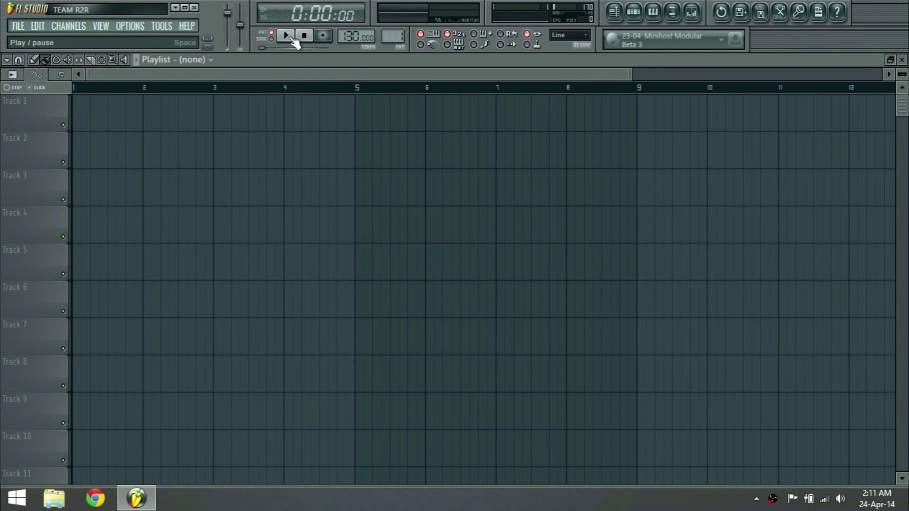
Hide and restore the playlist, then briefly show and close the mixer
left_click(613, 12)
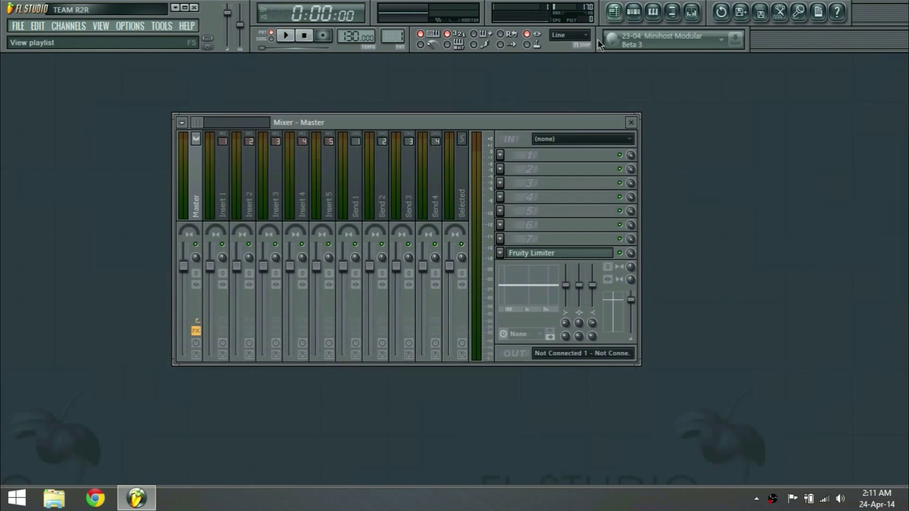
left_click(613, 12)
left_click(691, 12)
left_click(691, 11)
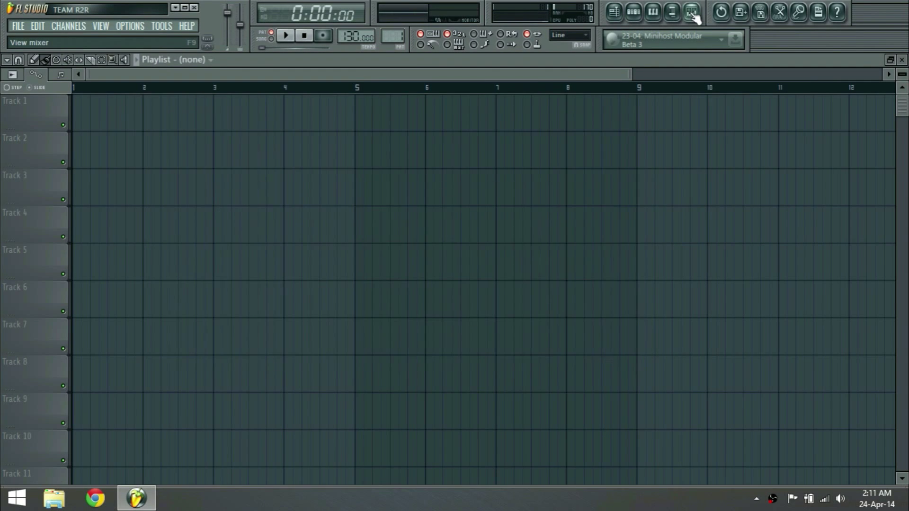
left_click(670, 14)
left_click_drag(67, 192, 202, 105)
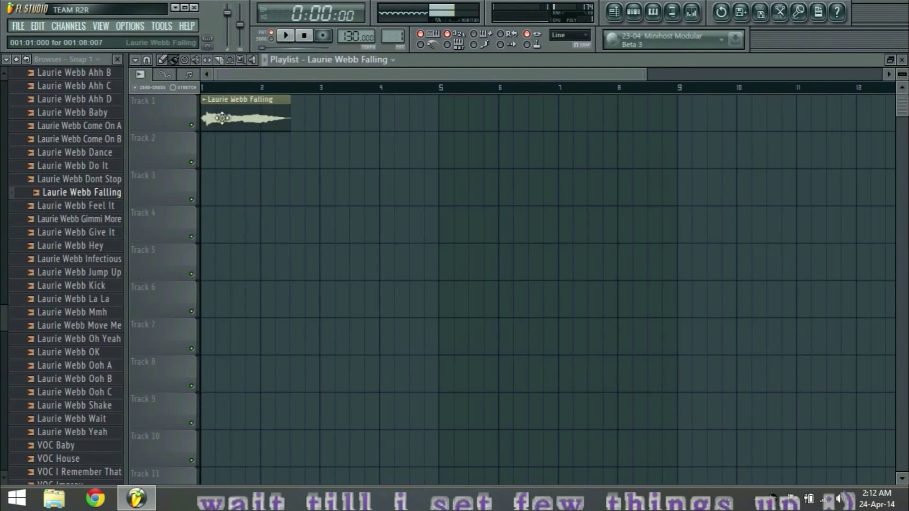
scroll(319, 97, "up", 3)
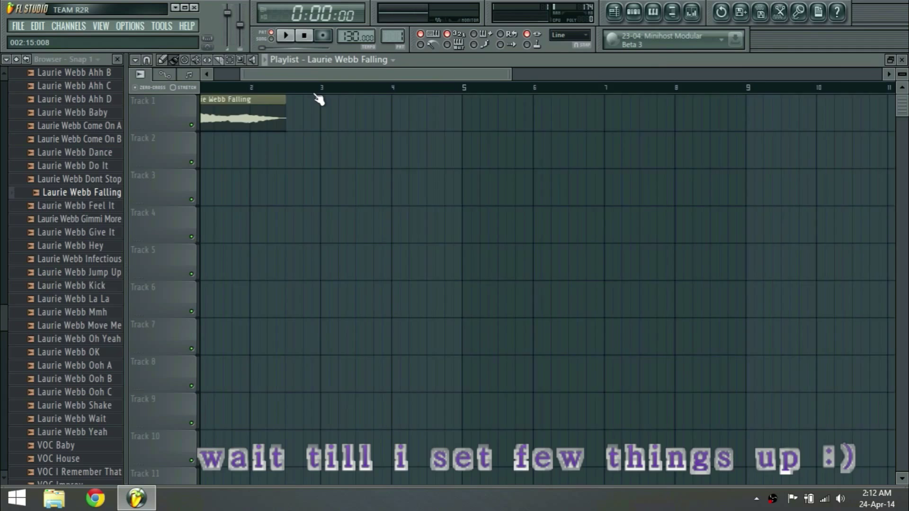
scroll(265, 90, "up", 2)
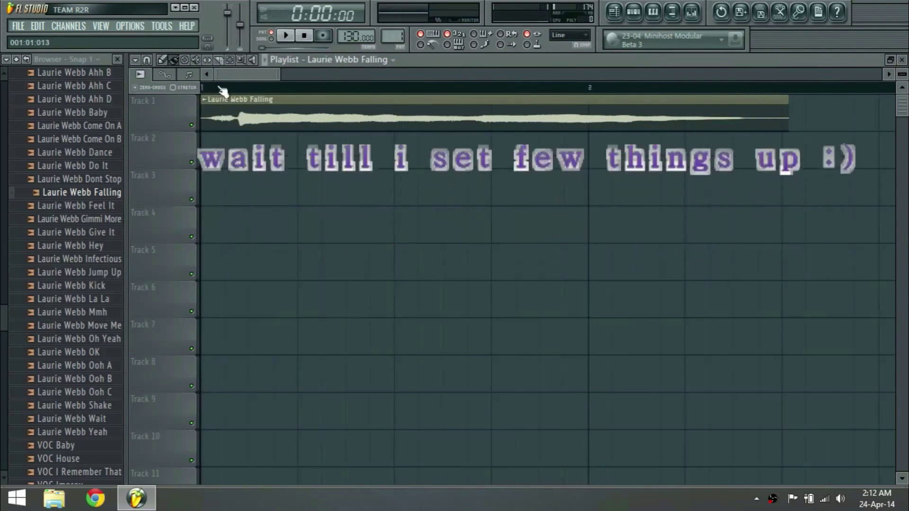
double_click(270, 114)
scroll(699, 162, "up", 2)
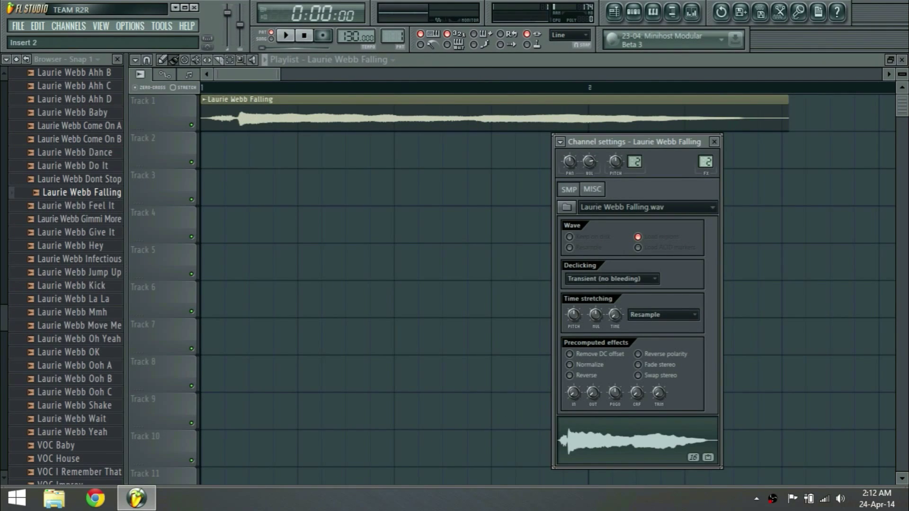
Open the mixer at the sample's insert, arm Insert 1 for recording, and close the Browser
double_click(706, 162)
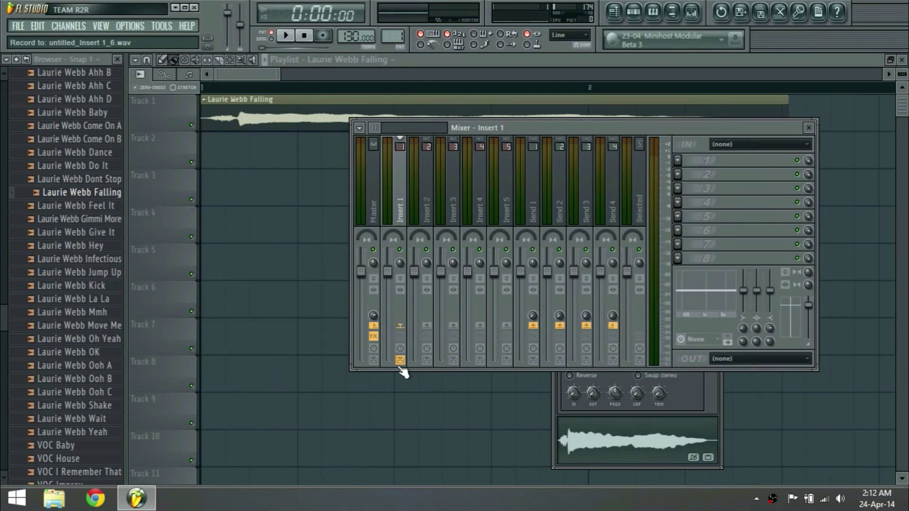
left_click(400, 360)
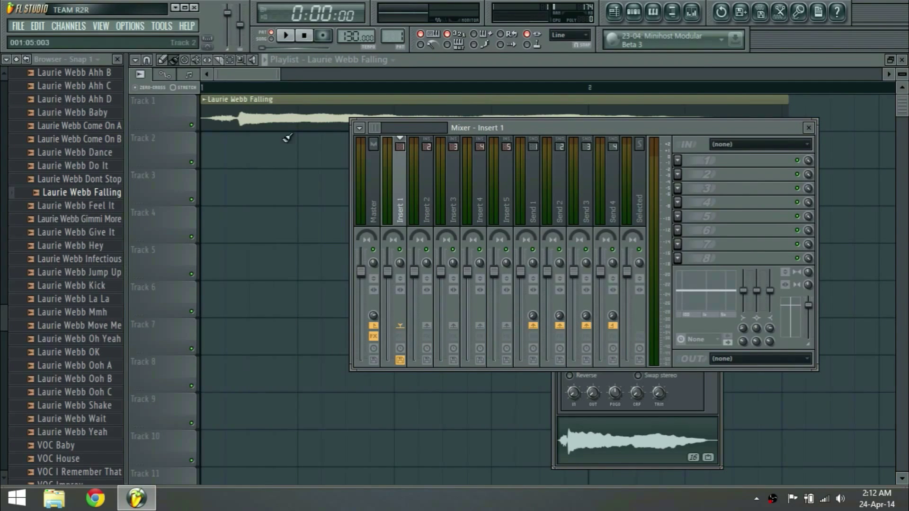
left_click(117, 59)
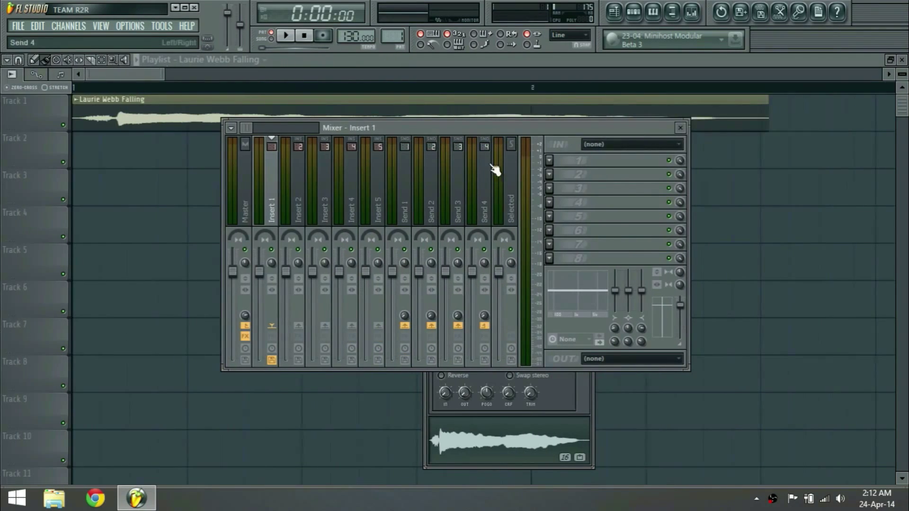
Set Insert 1's input to HD Audio Stereo input 1 - HD Audio Stereo input 2
left_click_drag(506, 132, 479, 132)
left_click(596, 143)
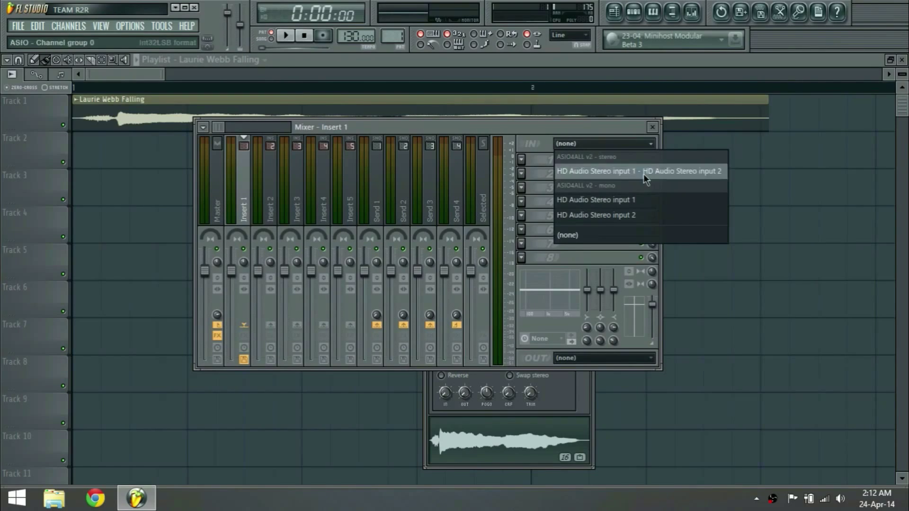
left_click(599, 172)
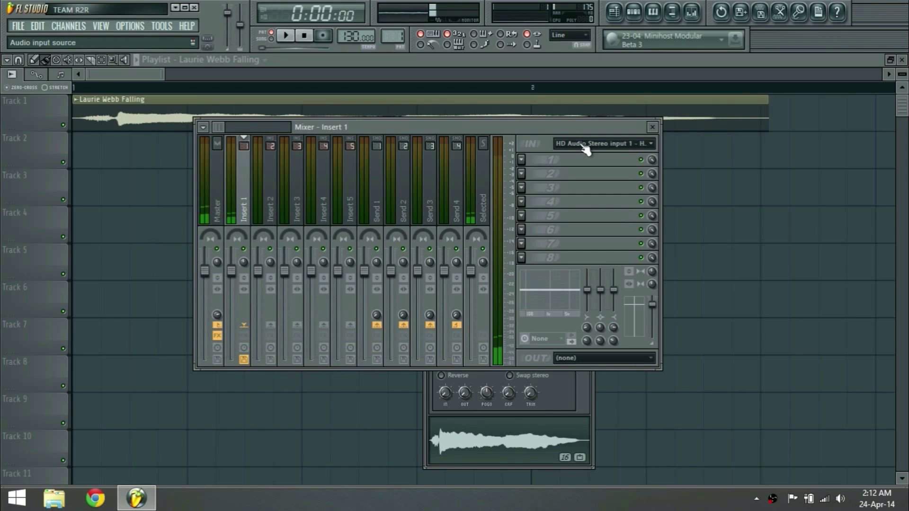
left_click_drag(586, 150, 562, 188)
left_click(577, 187)
left_click(578, 187)
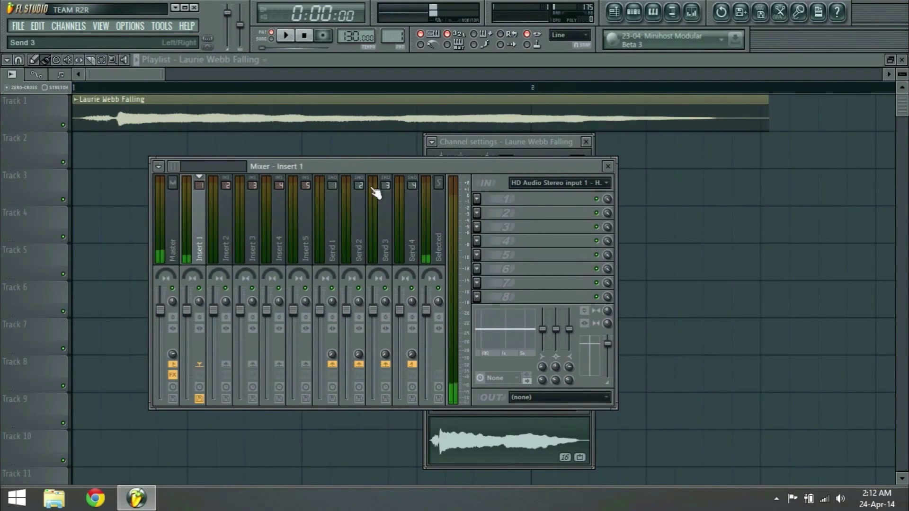
left_click_drag(400, 170, 492, 148)
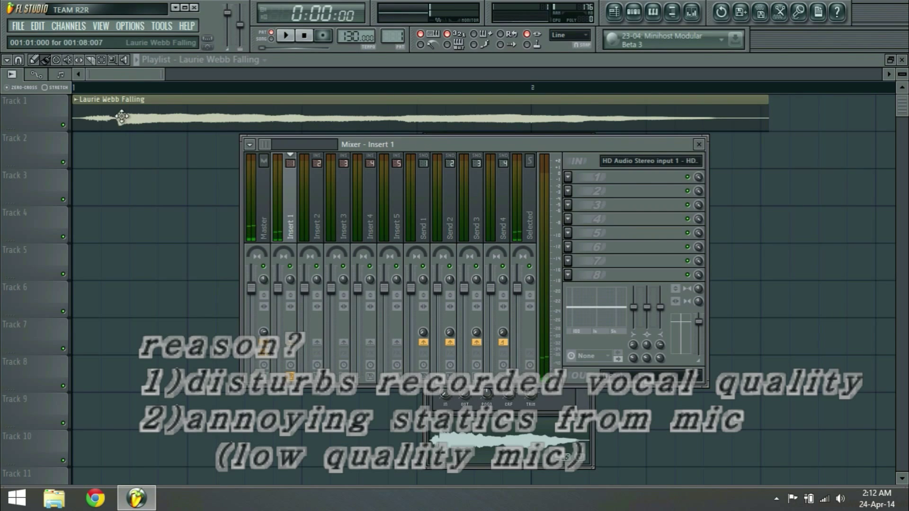
Bring the Falling clip's channel settings forward and close them
double_click(171, 118)
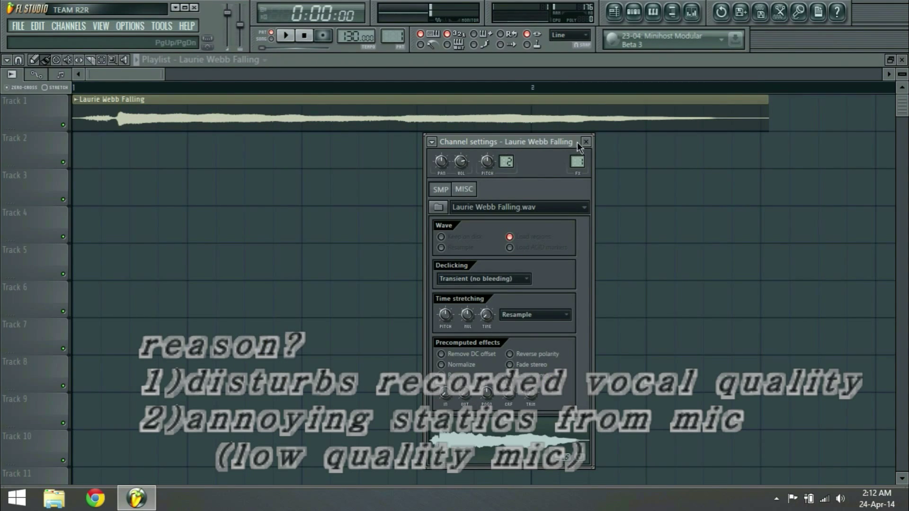
left_click(586, 141)
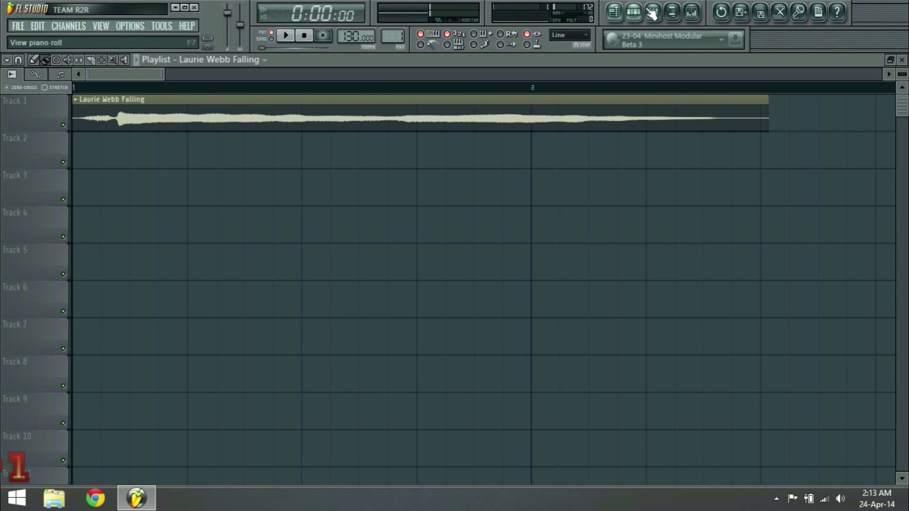
Open the mixer and change Insert 1's IN from the HD Audio pair to (none)
left_click(691, 12)
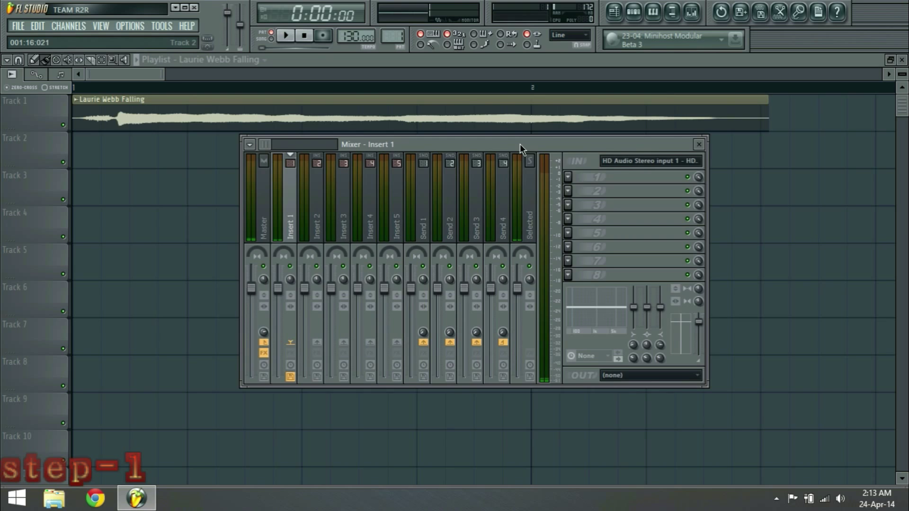
left_click_drag(520, 144, 478, 171)
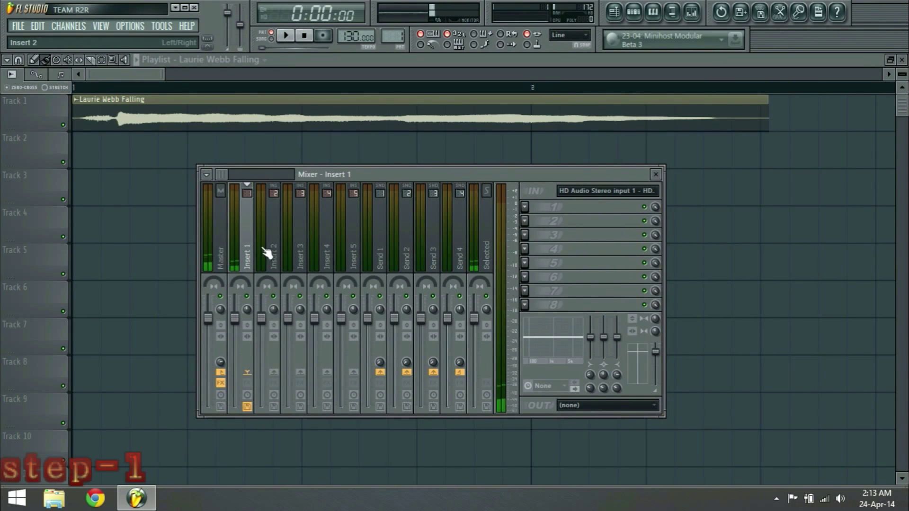
mouse_move(386, 176)
left_mouse_down()
mouse_move(398, 171)
mouse_move(383, 187)
left_mouse_up()
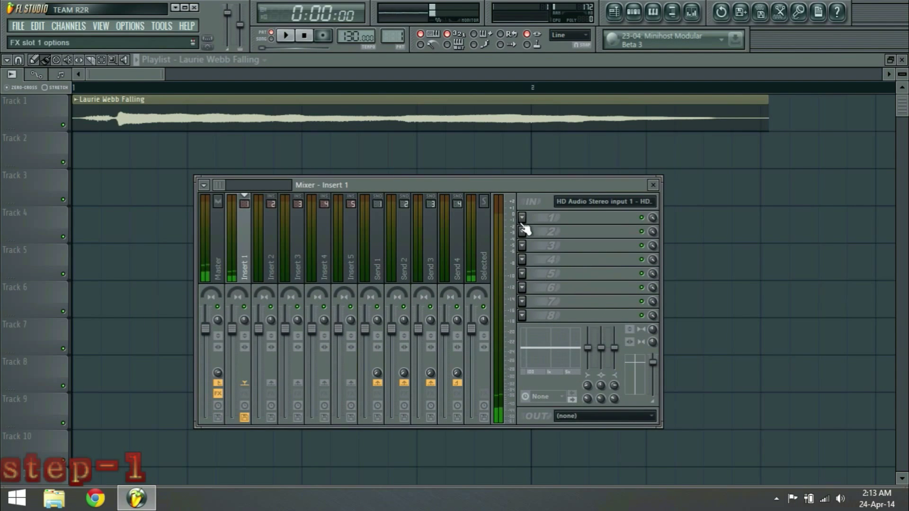
left_click_drag(396, 183, 389, 147)
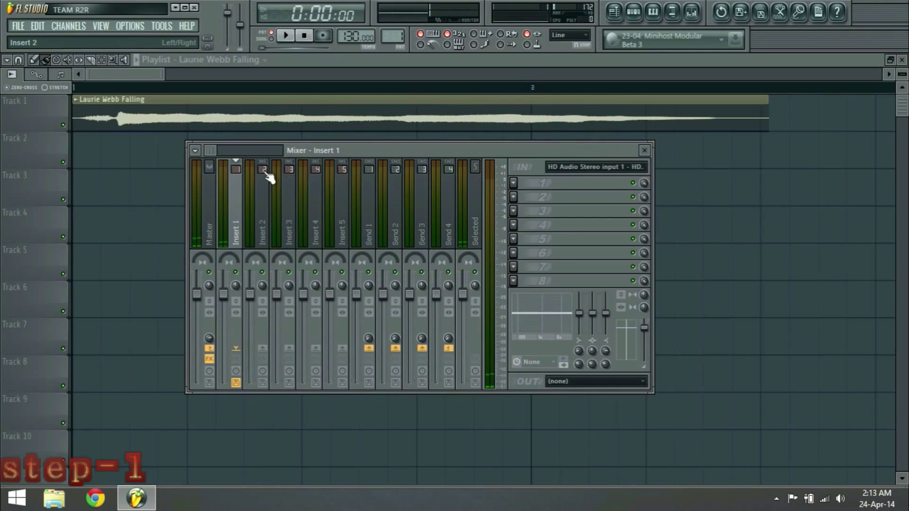
left_click(591, 167)
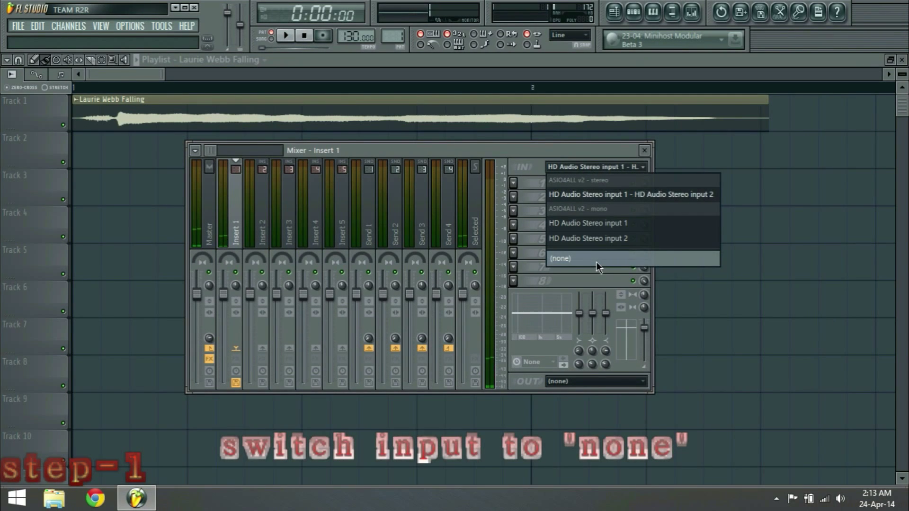
left_click(586, 171)
left_click(585, 169)
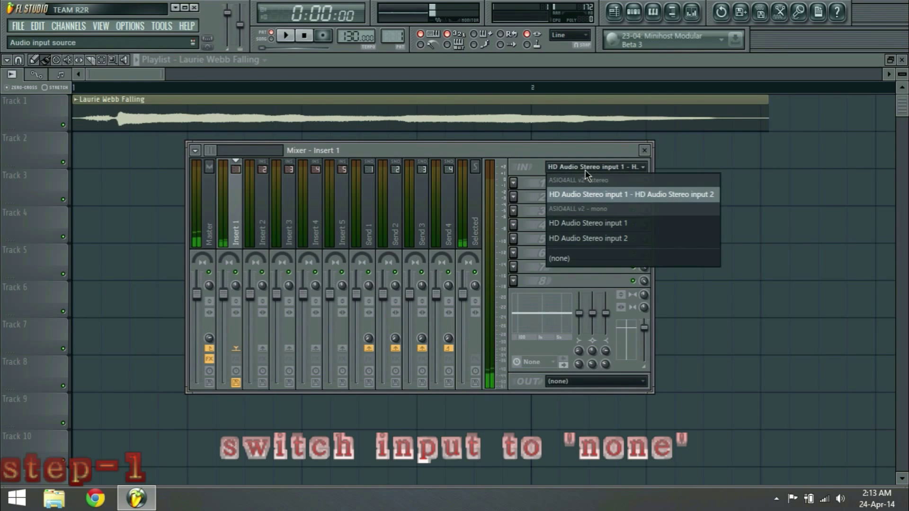
left_click(569, 262)
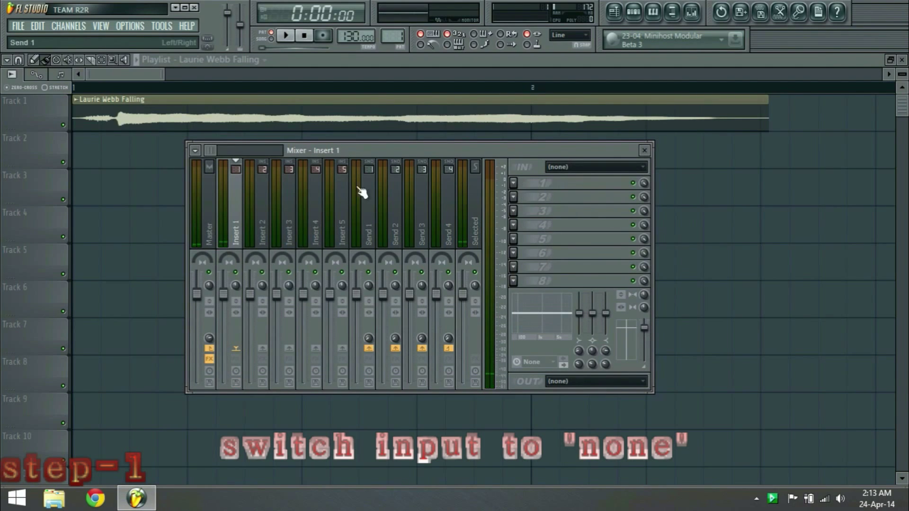
left_click_drag(406, 152, 473, 212)
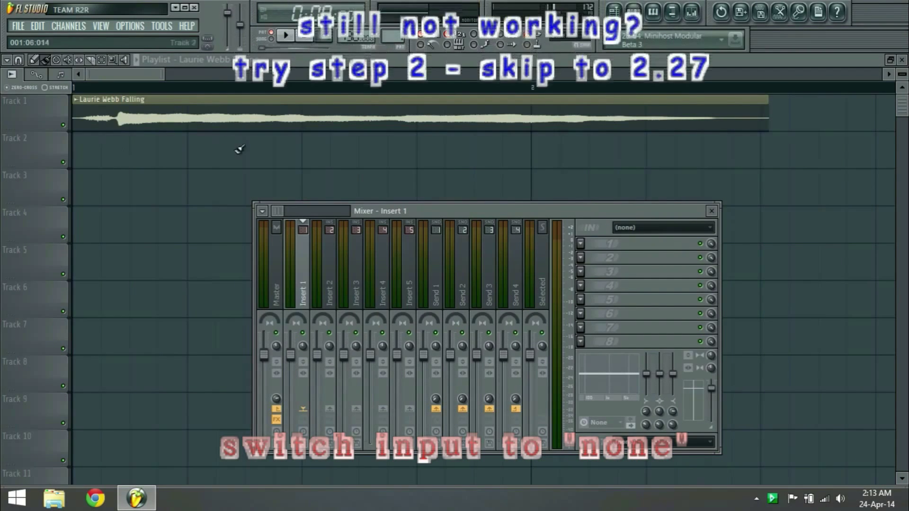
Reopen the mixer and set Insert 1's input back to HD Audio Stereo input 1 - 2
left_click(710, 212)
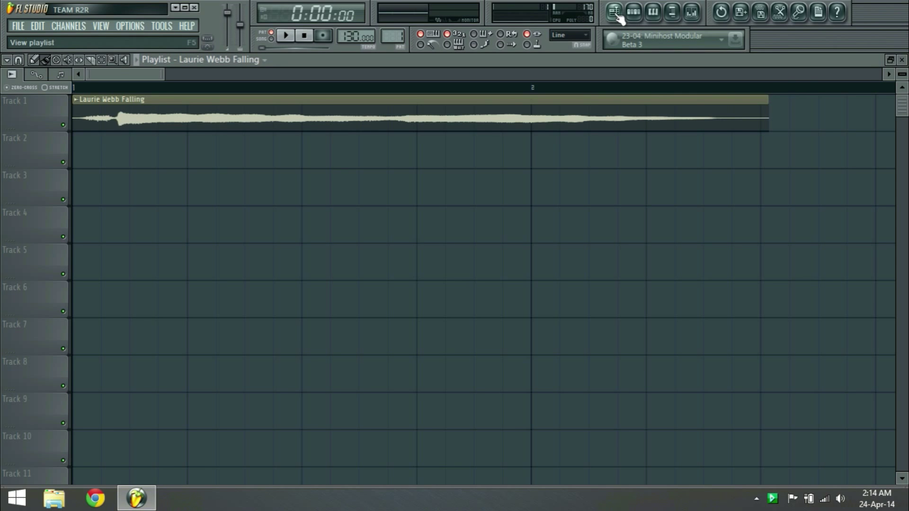
left_click(693, 14)
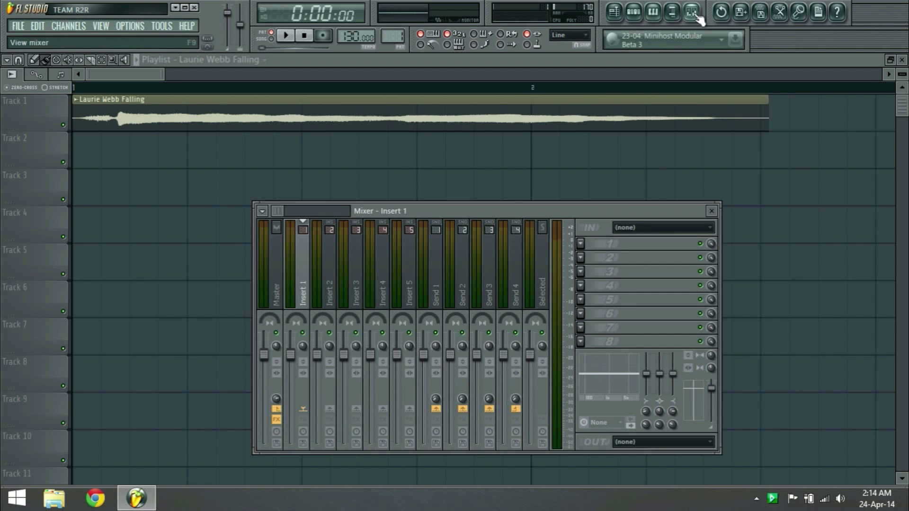
left_click_drag(427, 211, 406, 146)
left_click(629, 163)
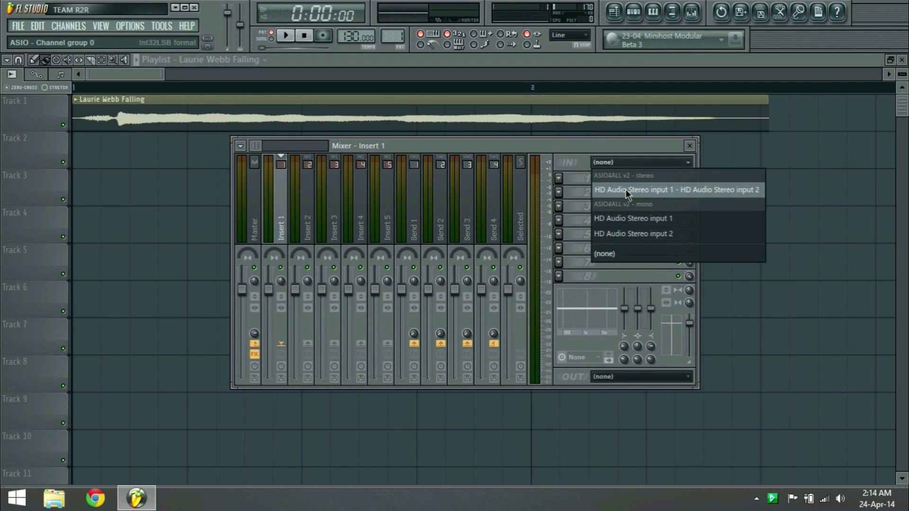
left_click(626, 189)
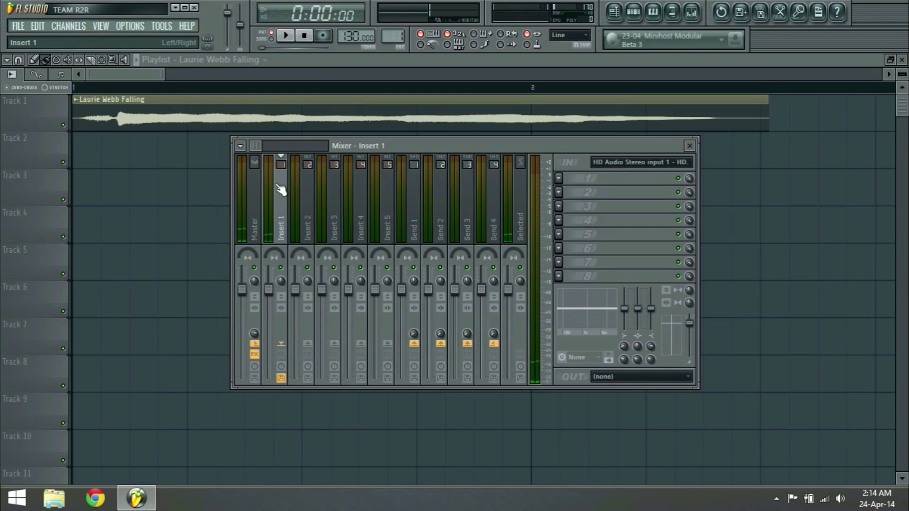
Compare the inputs of Inserts 1, 2 and 3, then close the mixer with F9
left_click(308, 203)
left_click(289, 207)
left_click(292, 206)
left_click(286, 207)
left_click(294, 207)
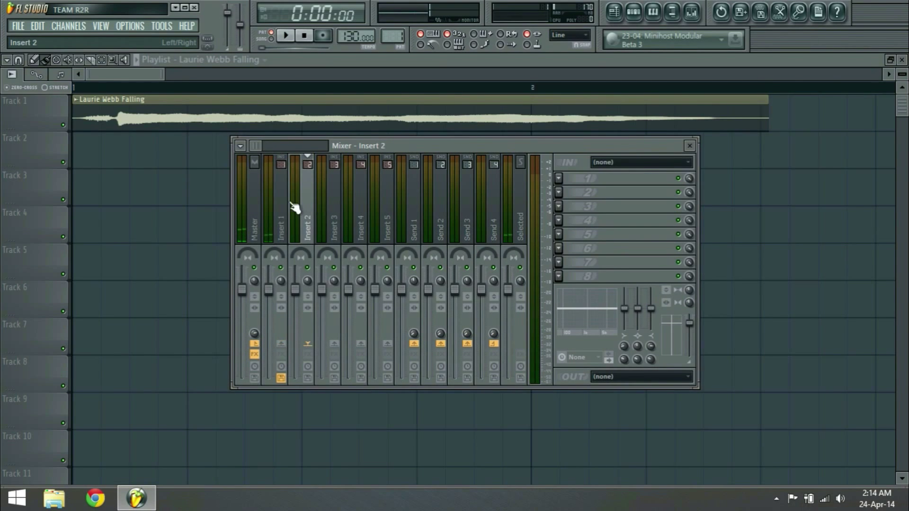
left_click(290, 206)
left_click(305, 211)
left_click(294, 208)
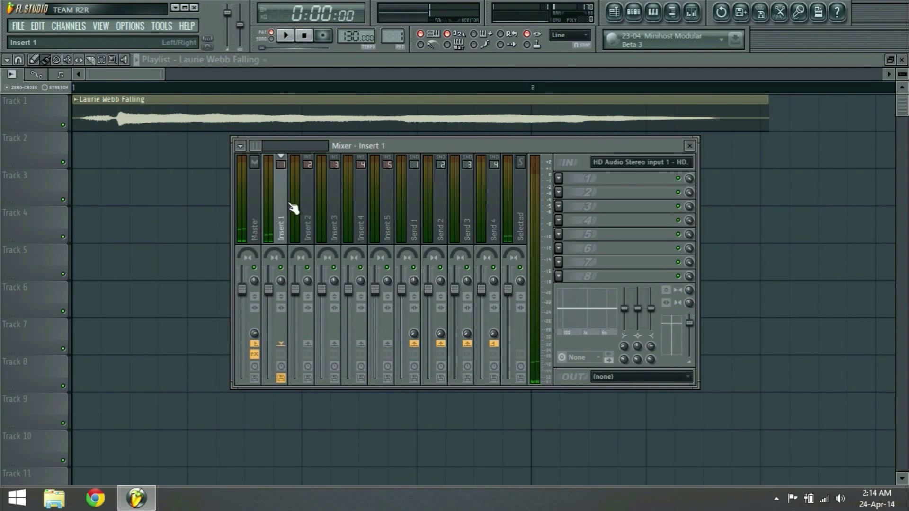
left_click(295, 208)
left_click(288, 211)
left_click(320, 210)
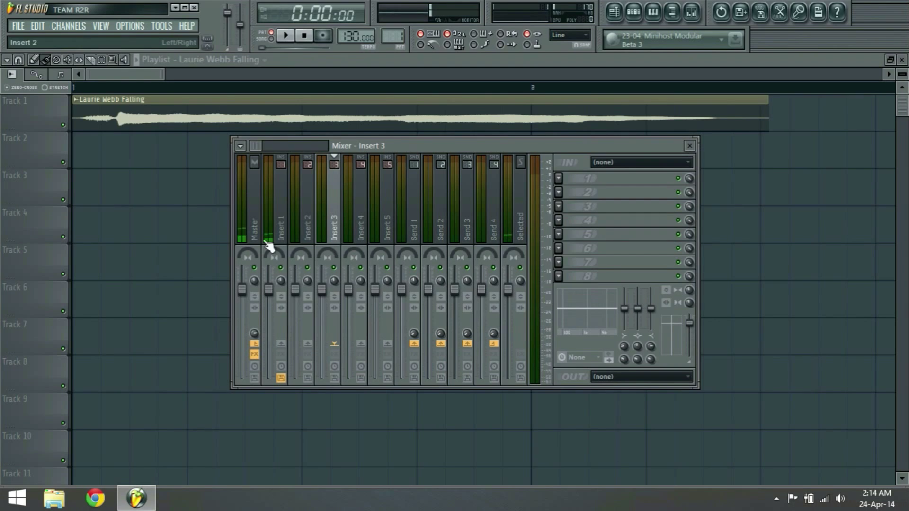
left_click(279, 228)
key("F9")
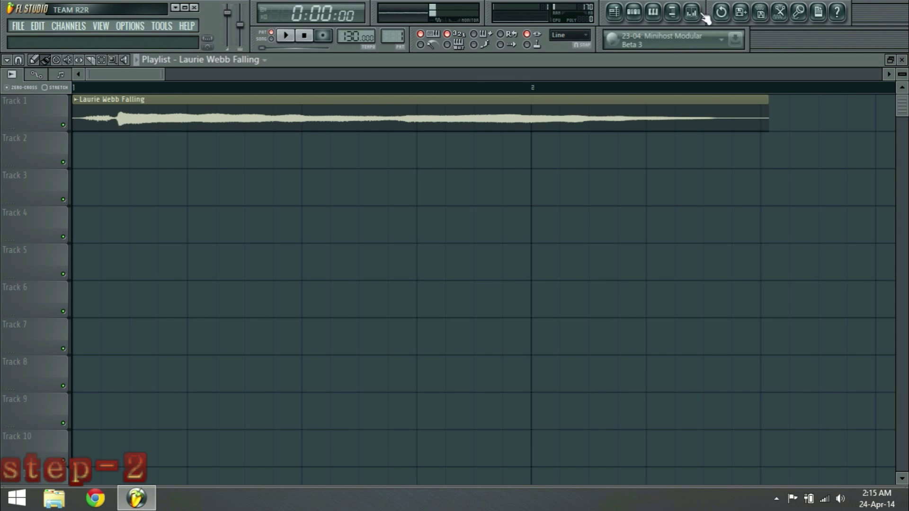
Search Windows for 'real' and launch Realtek HD Audio Manager
mouse_move(906, 2)
left_click(880, 115)
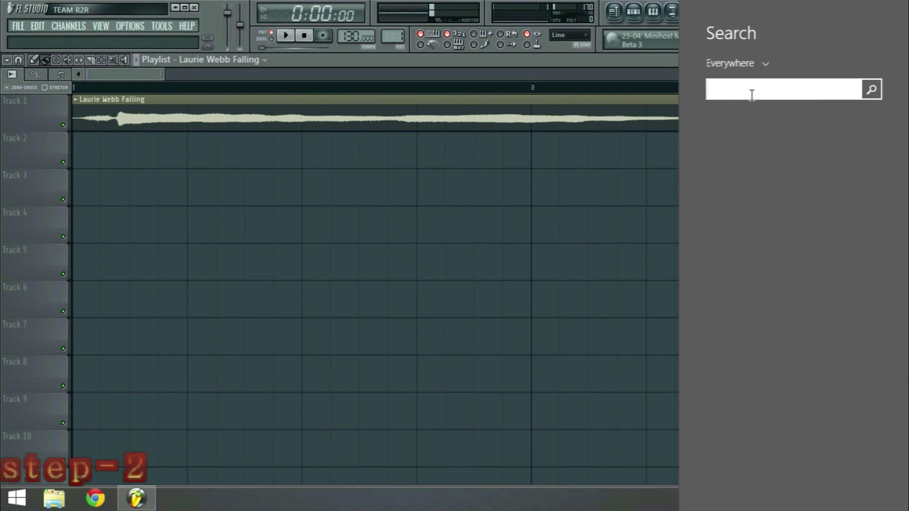
type("realtek HD Audio Manager")
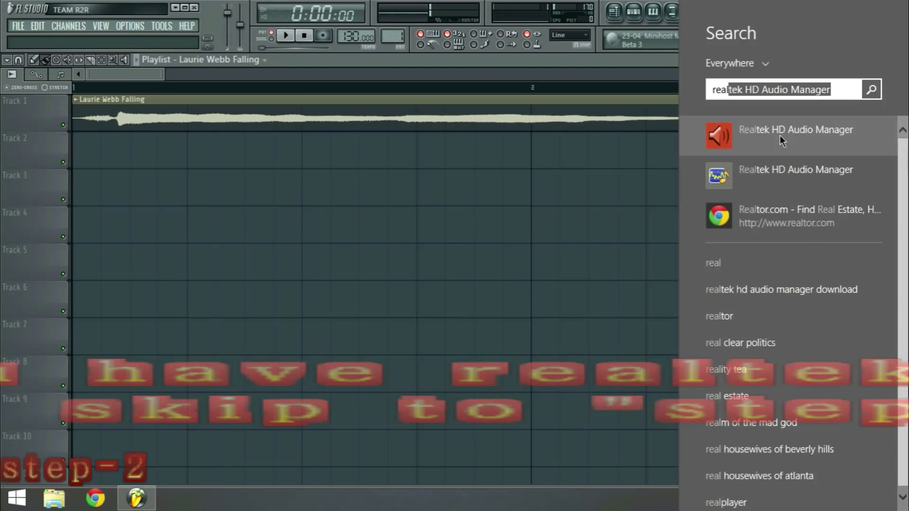
left_click(779, 135)
Mute the Microphone tab's playback volume in Realtek HD Audio Manager and close it
left_click_drag(464, 32, 612, 3)
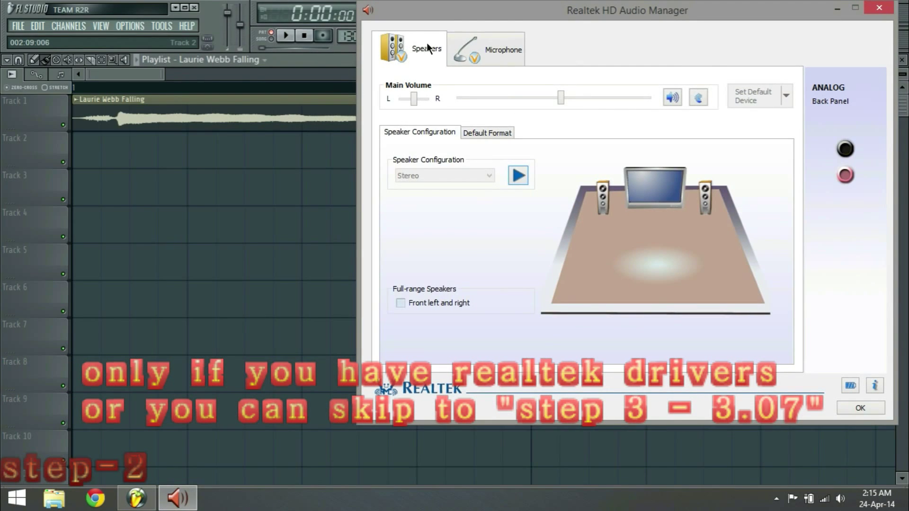
left_click(486, 45)
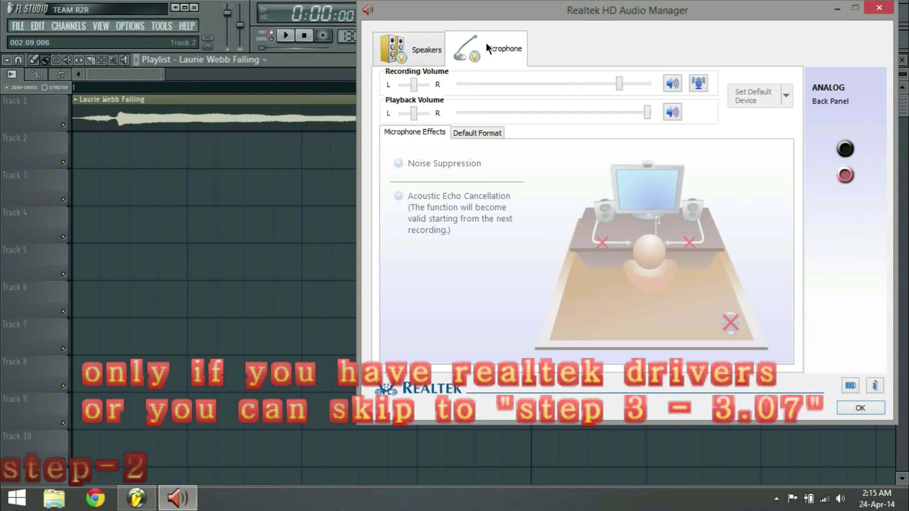
left_click(673, 113)
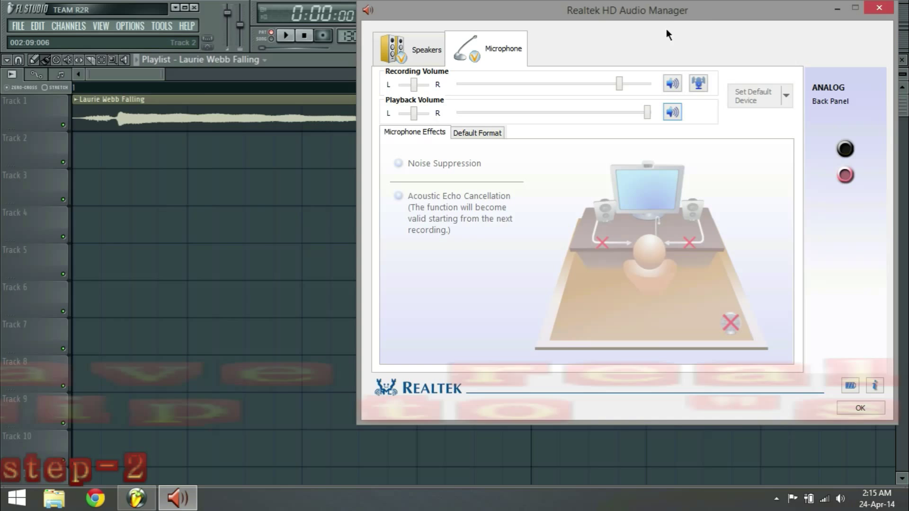
left_click_drag(706, 20, 567, 115)
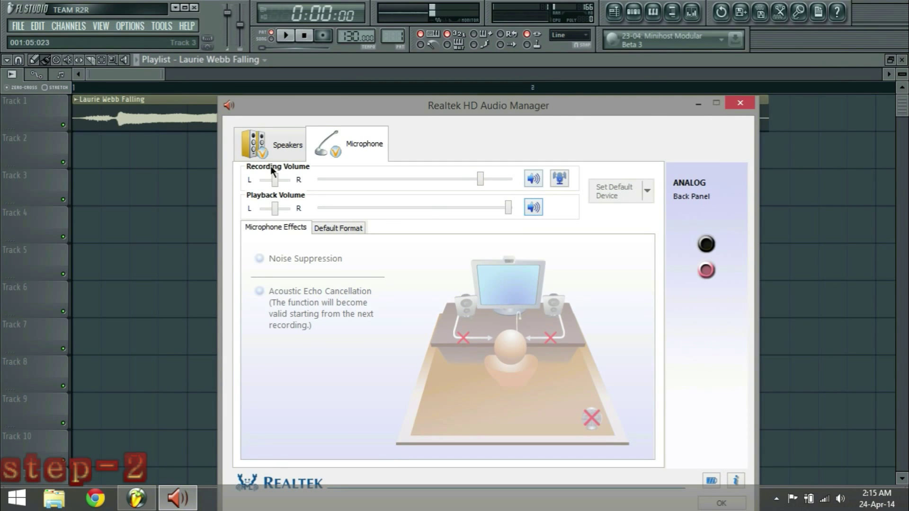
left_click_drag(549, 108, 562, 61)
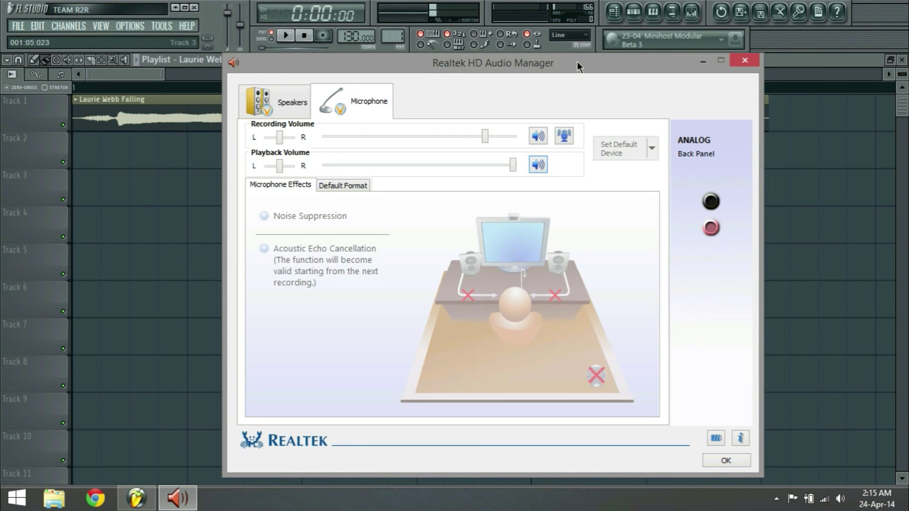
left_click_drag(577, 61, 622, 84)
left_click(672, 86)
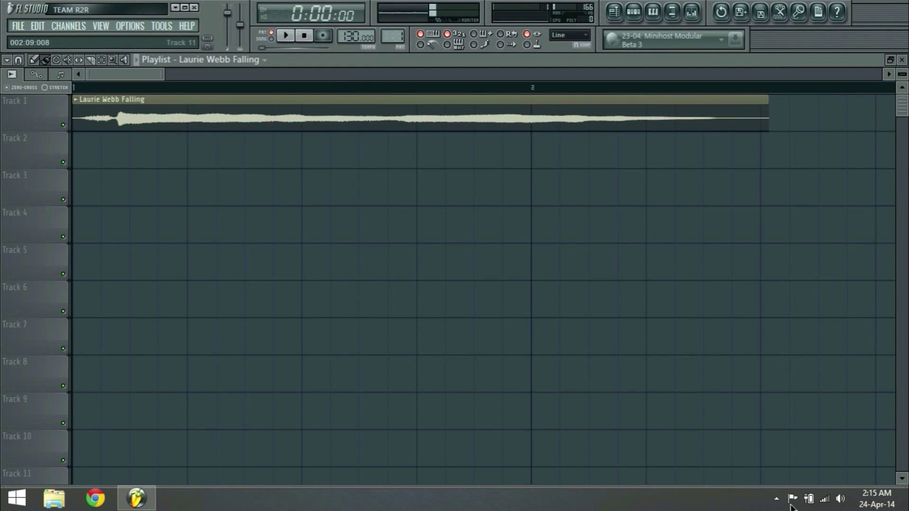
Open the Microphone's properties from Recording devices and show its Listen settings
left_click(835, 500)
right_click(837, 500)
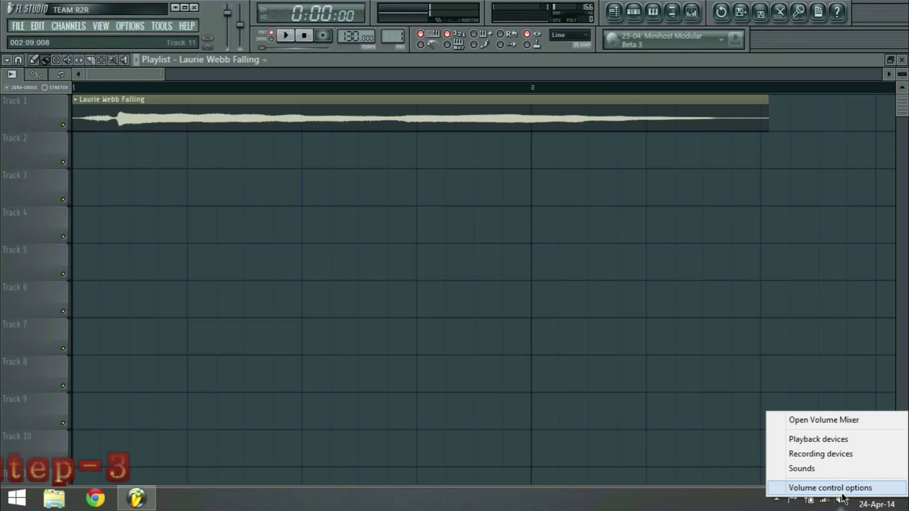
left_click(817, 456)
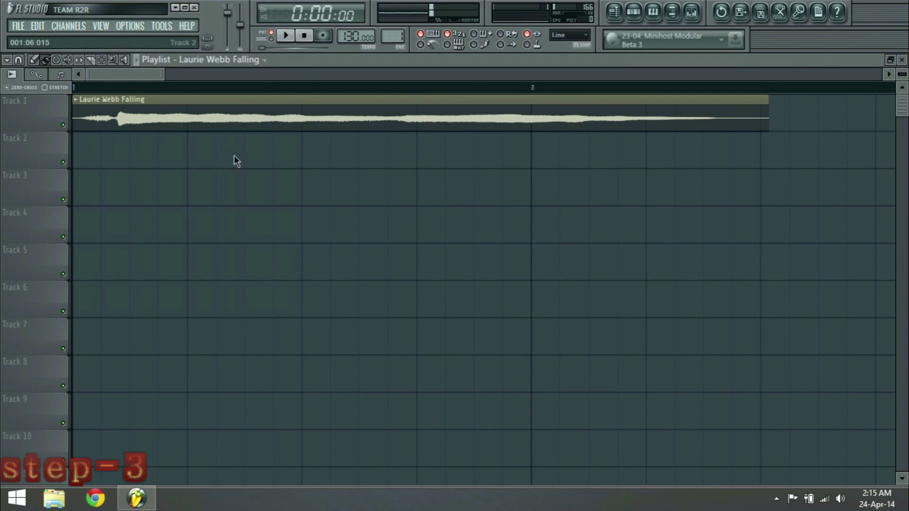
double_click(152, 115)
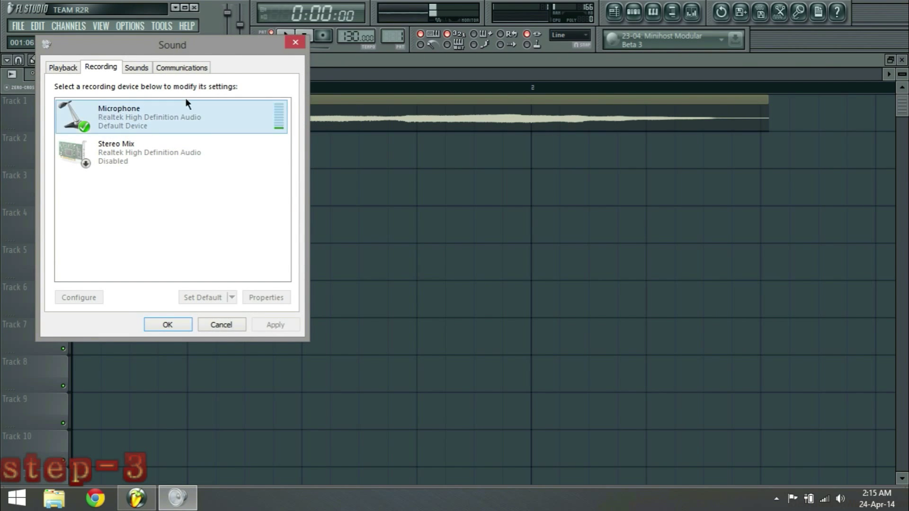
left_click(115, 119)
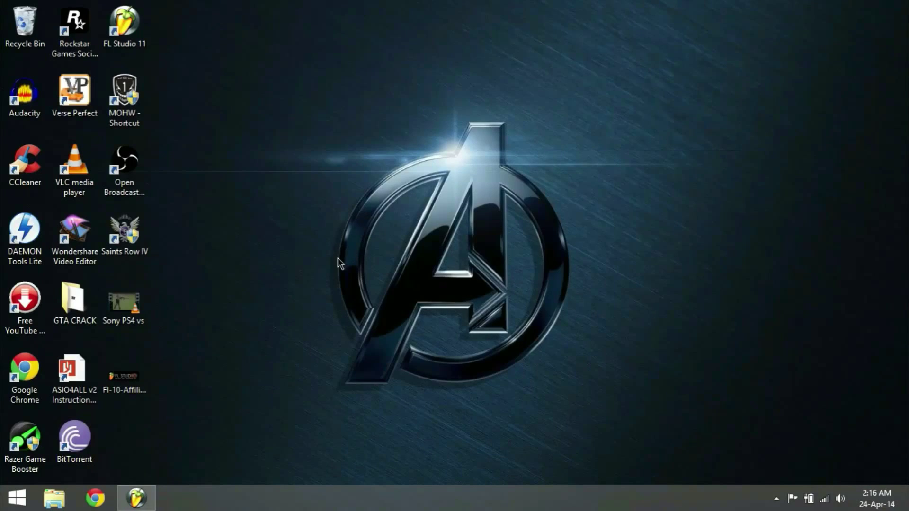
Restore the Open Broadcaster Software window from the hidden tray icons
left_click(779, 499)
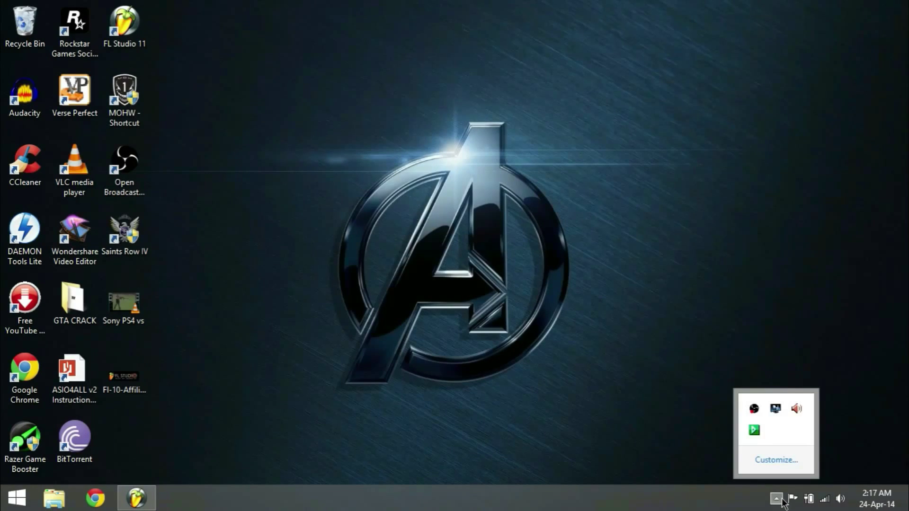
left_click(757, 409)
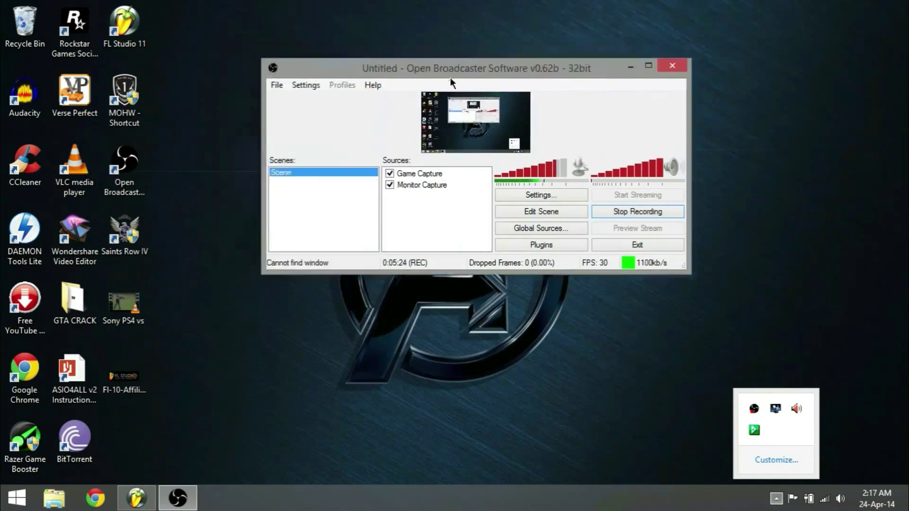